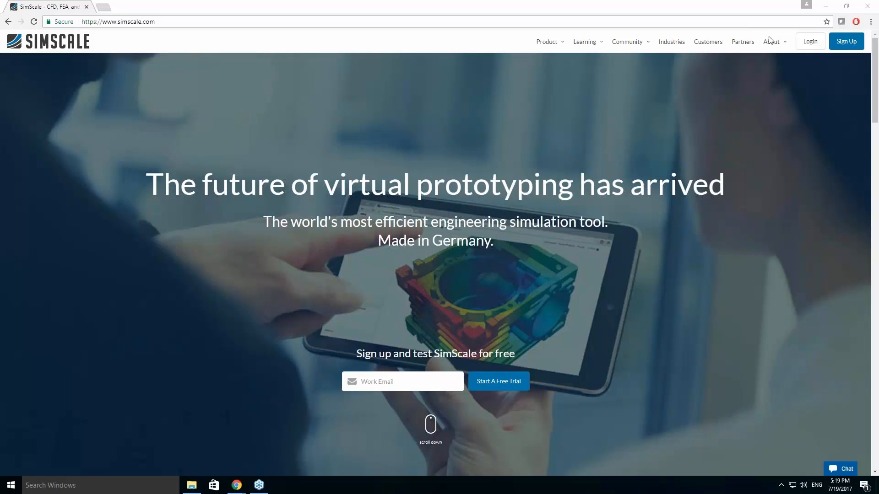
Log in to SimScale with the account username and password to reach the Dashboard.
left_click(809, 46)
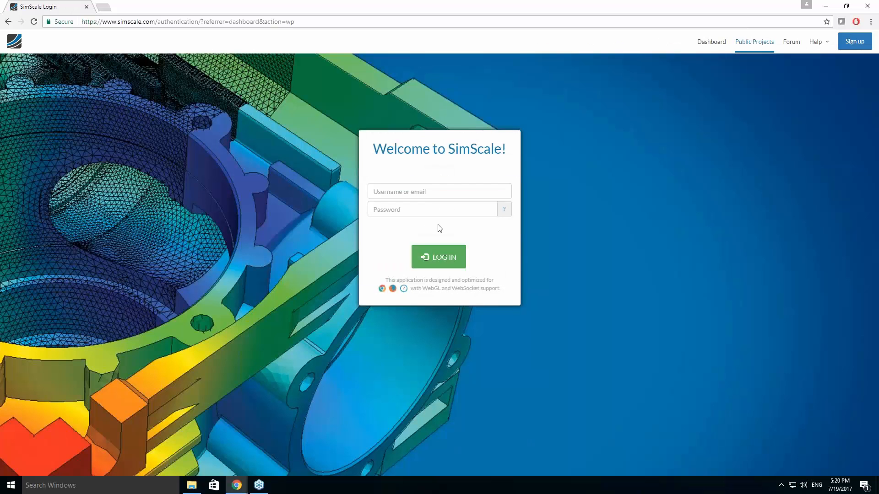
left_click(433, 195)
type("dhe")
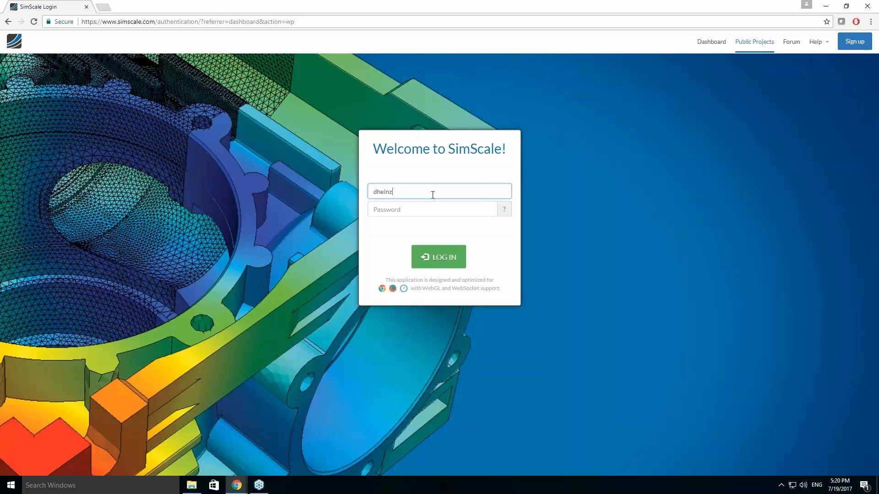
type("iny")
key("Tab")
type("•••")
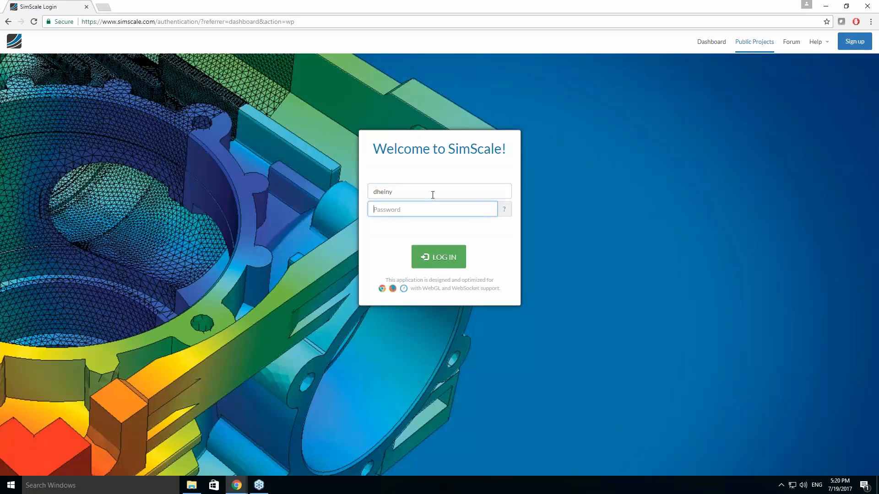
type("••")
key("BackSpace")
key("Return")
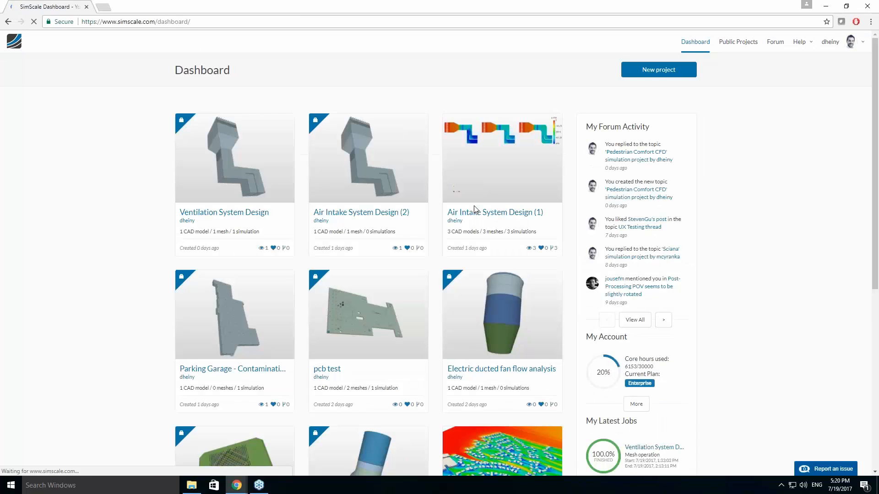
scroll(494, 209, "down", 3)
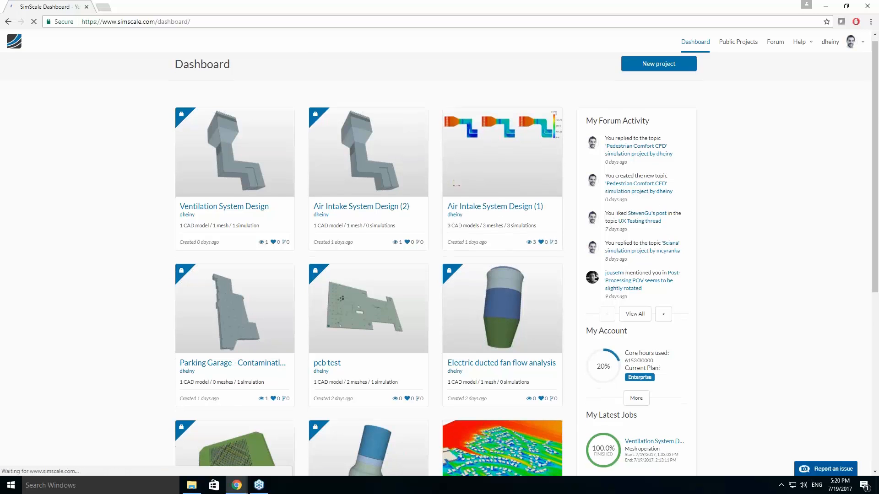
scroll(667, 241, "up", 3)
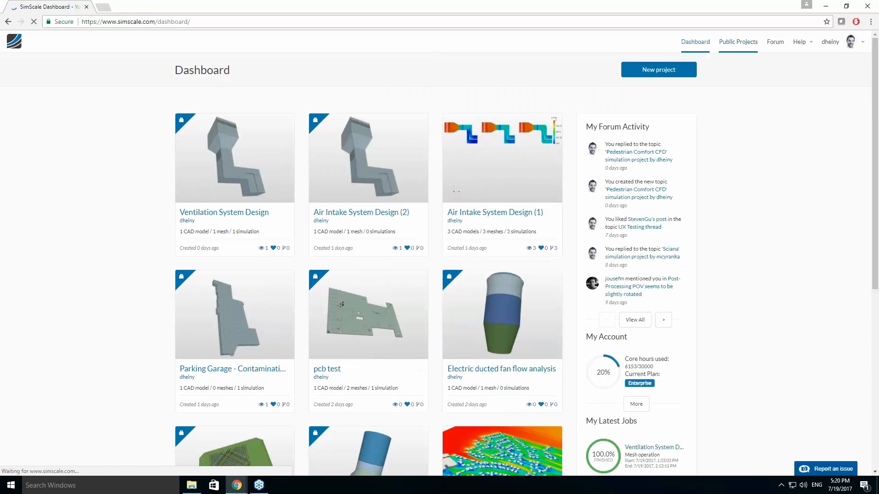
left_click(734, 46)
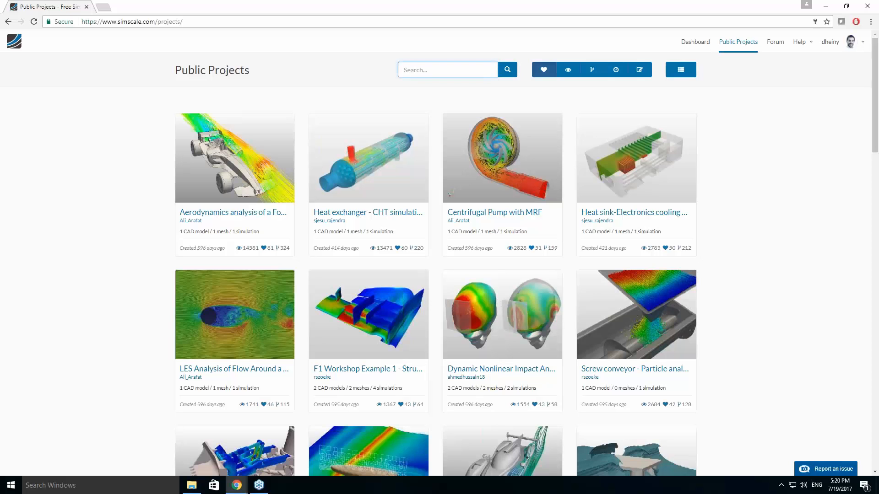
scroll(561, 345, "down", 20)
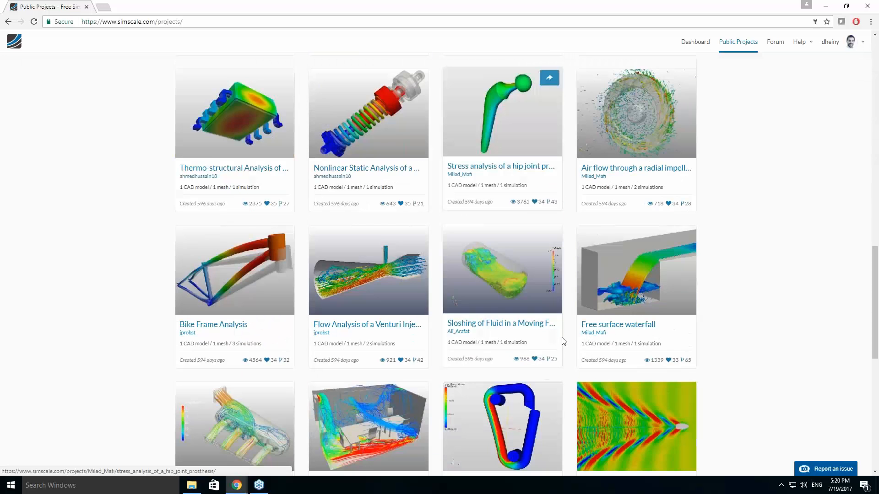
scroll(502, 320, "down", 15)
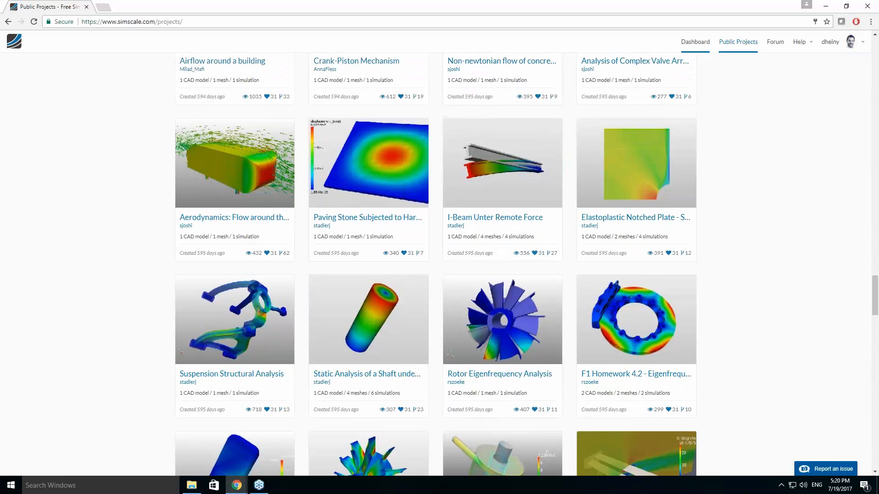
left_click(704, 46)
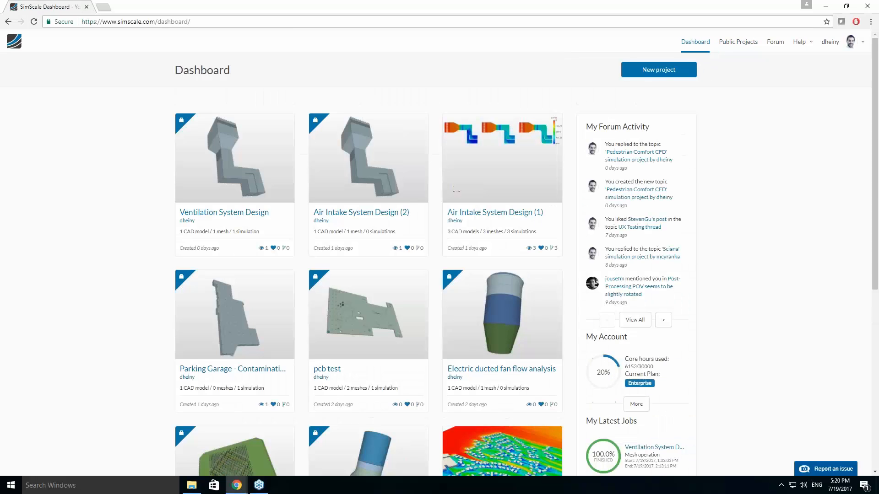
Start a new project titled 'Air Intake Flow Simulation' with Private visibility.
left_click(670, 75)
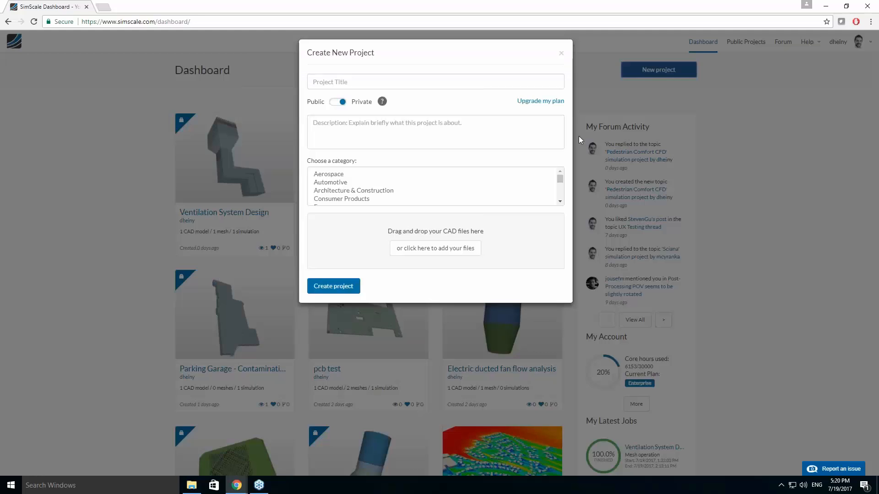
left_click(386, 92)
type("Ve")
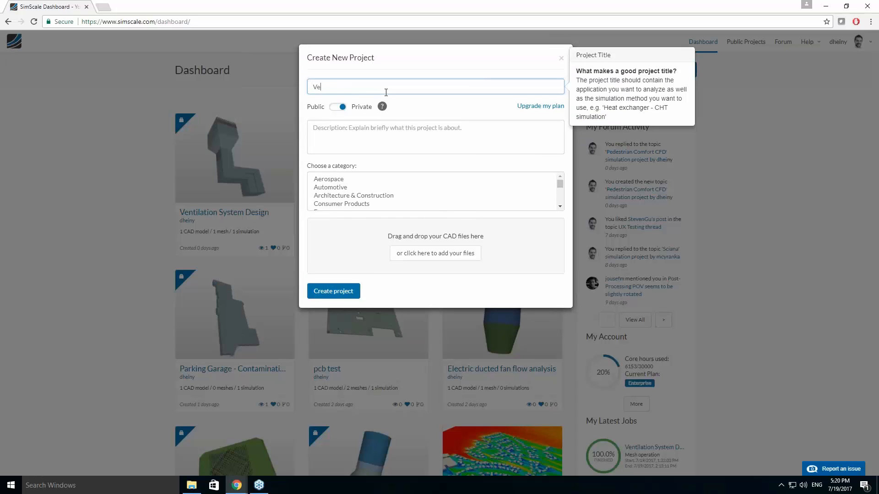
key("BackSpace")
type("Air l")
type("ntake Ai")
key("BackSpace")
key("BackSpace")
type("Flow")
left_click(341, 109)
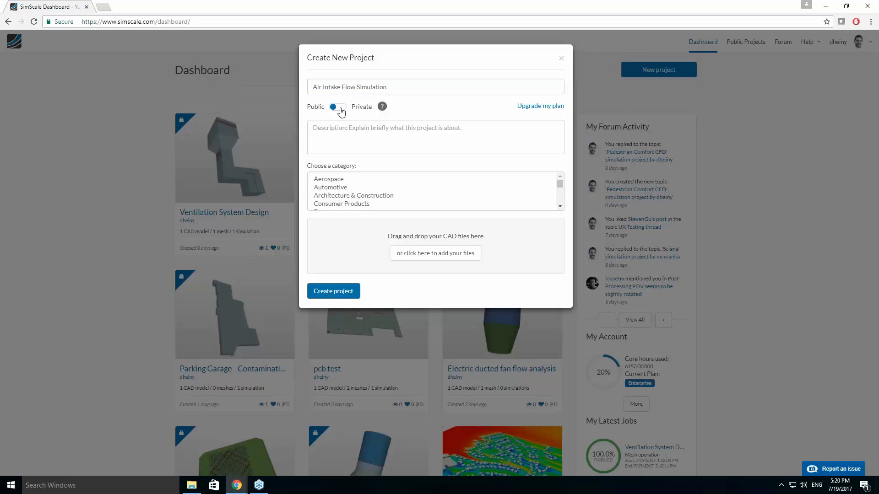
left_click(344, 111)
left_click(344, 111)
left_click(343, 110)
Add BaseDesign.stp from Explorer as the project's CAD file and create the project.
left_click(351, 138)
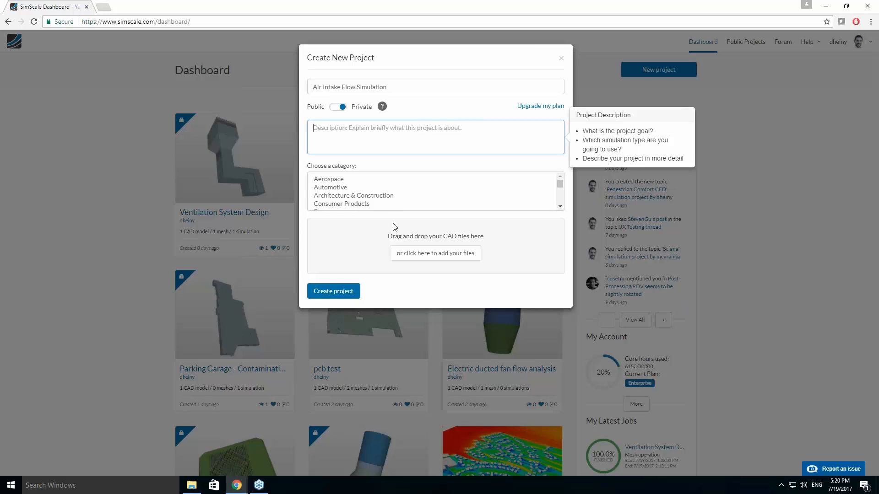
left_click(191, 486)
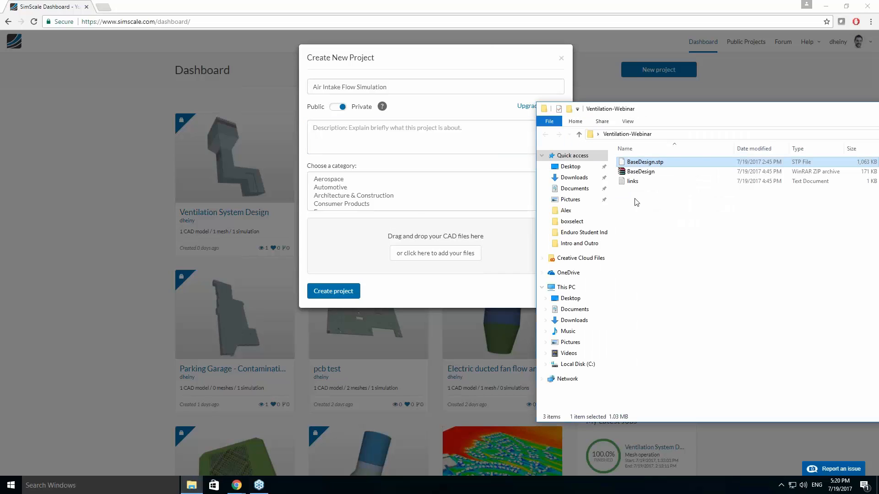
left_click_drag(640, 163, 478, 236)
left_click(348, 323)
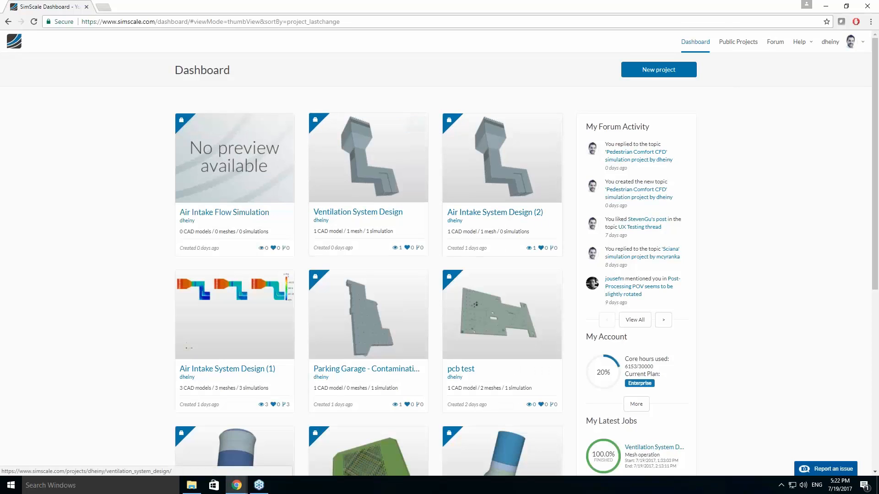
Open the Ventilation System Design project, briefly checking Air Intake Flow Simulation in another tab.
mouse_move(282, 121)
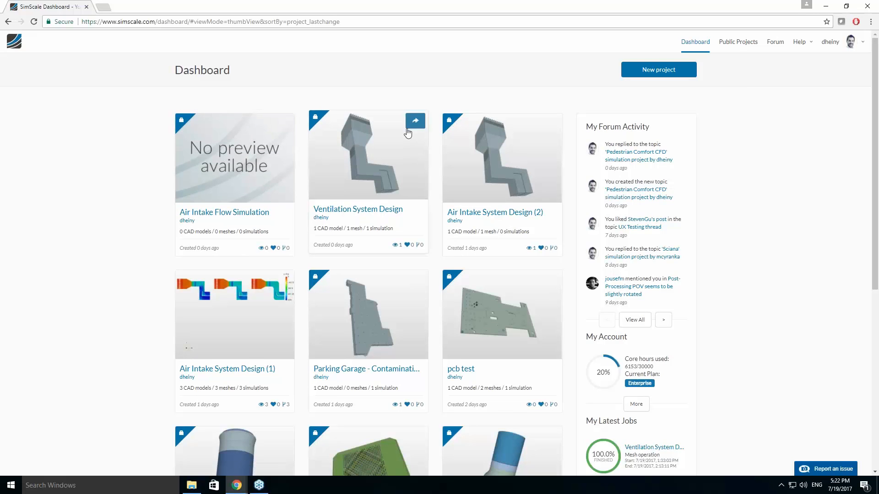
left_click(409, 130)
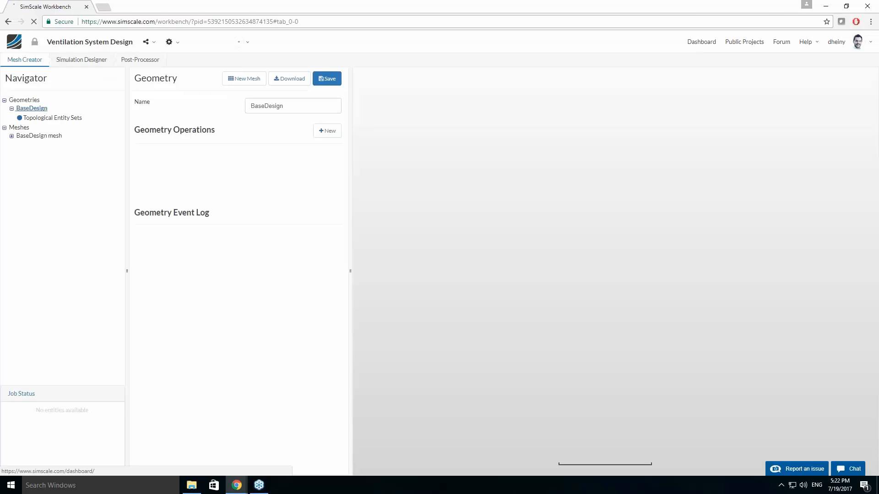
middle_click(697, 43)
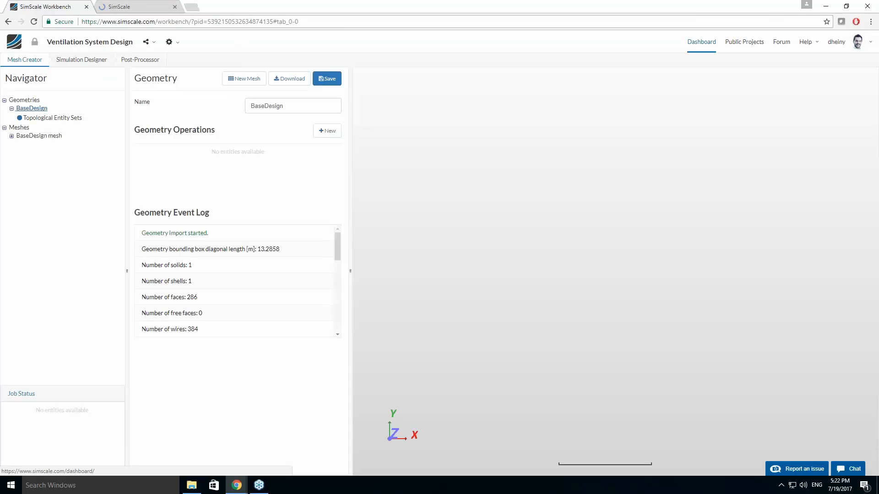
left_click(151, 11)
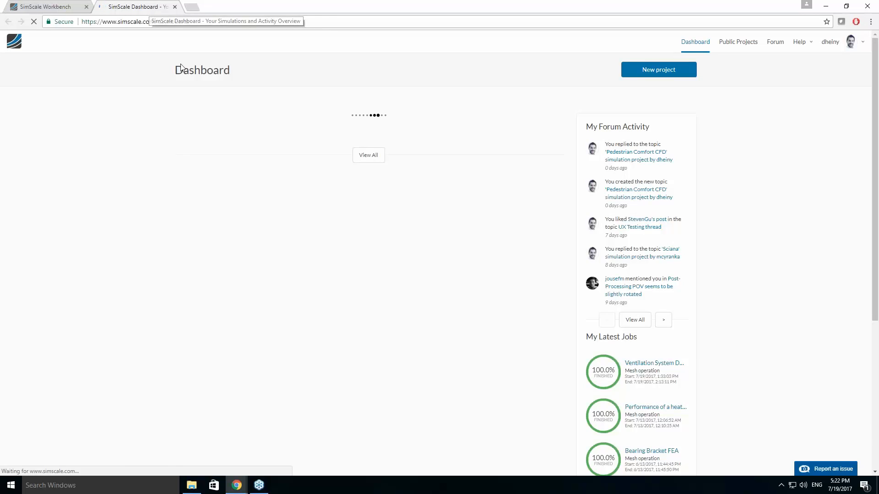
left_click(221, 144)
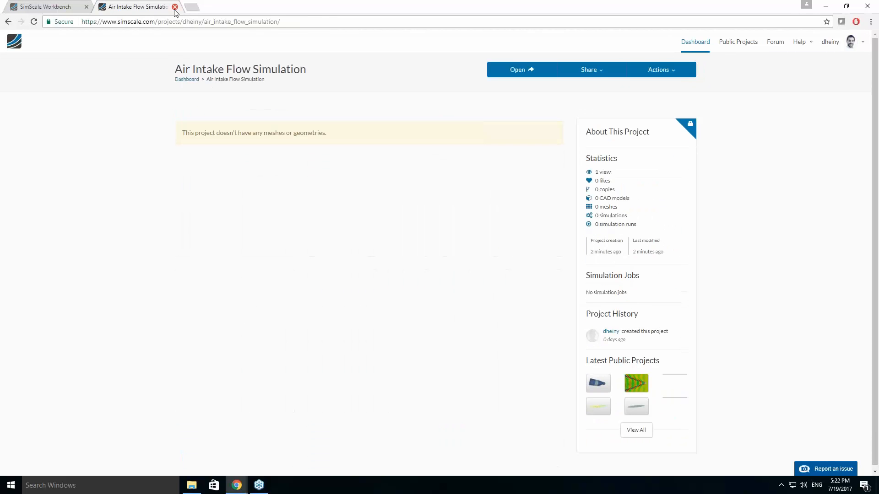
left_click(175, 7)
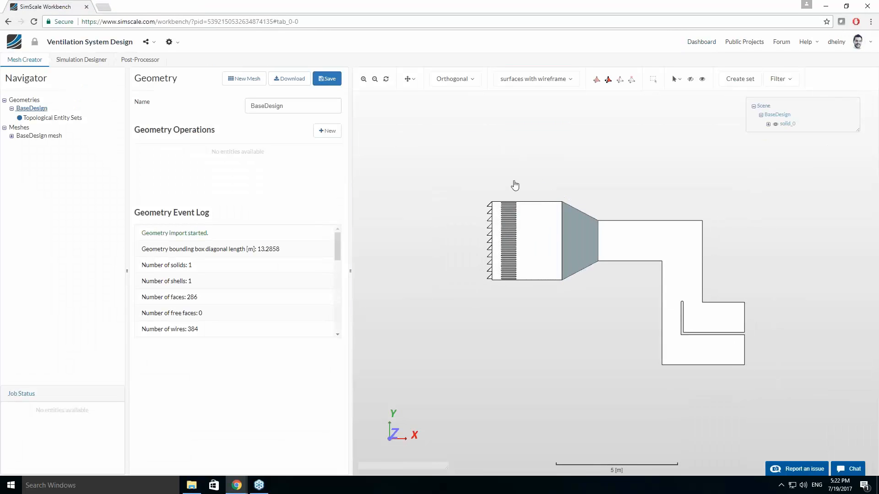
Orbit the Ventilation System Design duct, then go back to the Dashboard project list.
left_click_drag(514, 187, 554, 222)
scroll(565, 205, "up", 5)
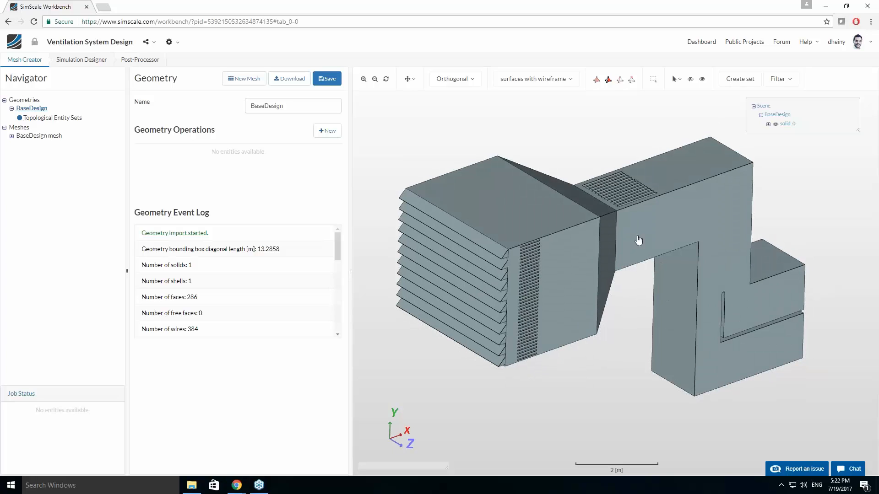
left_click_drag(637, 241, 639, 202)
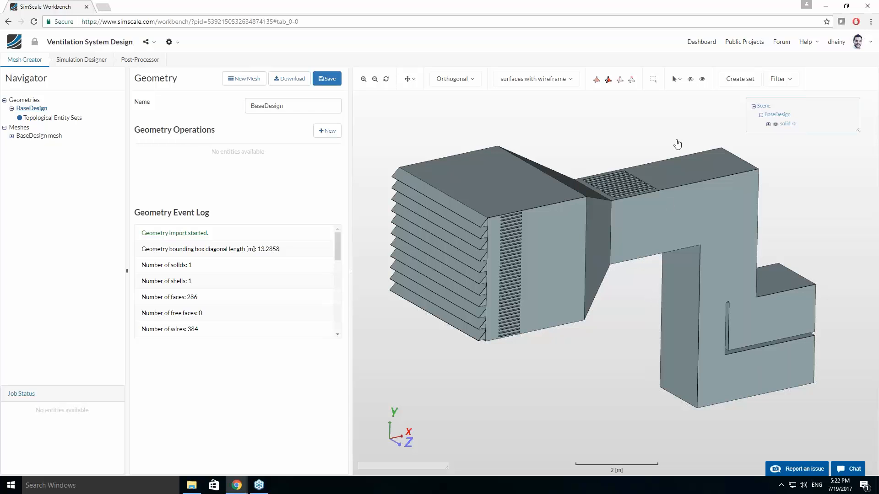
left_click(702, 42)
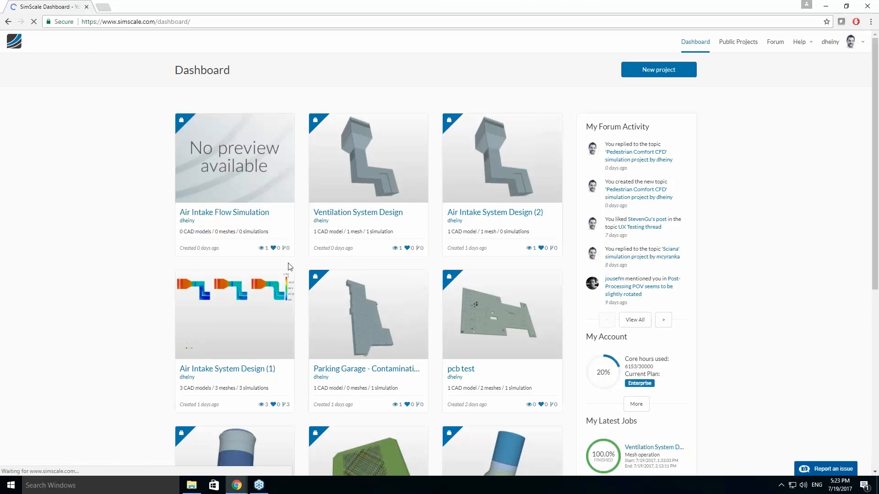
Open Air Intake System Design (1) and orbit and zoom its 1_Base duct in 3D.
left_click(282, 279)
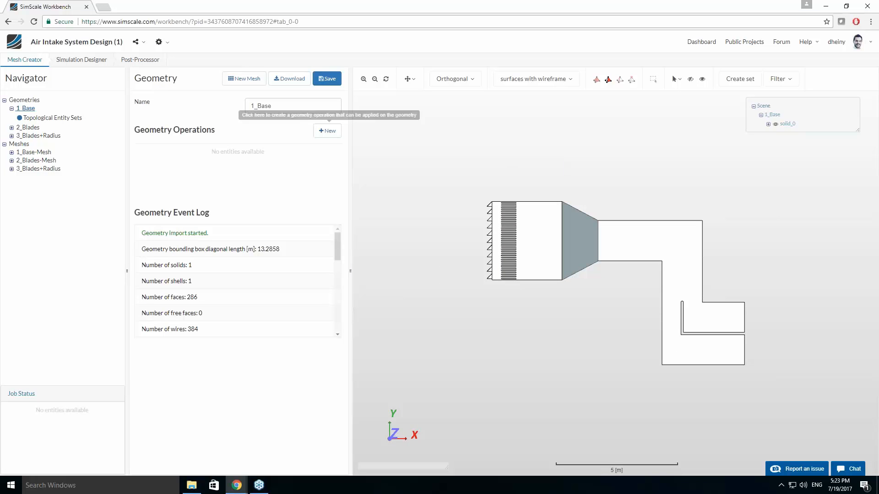
left_click_drag(661, 179, 725, 202)
scroll(726, 203, "up", 6)
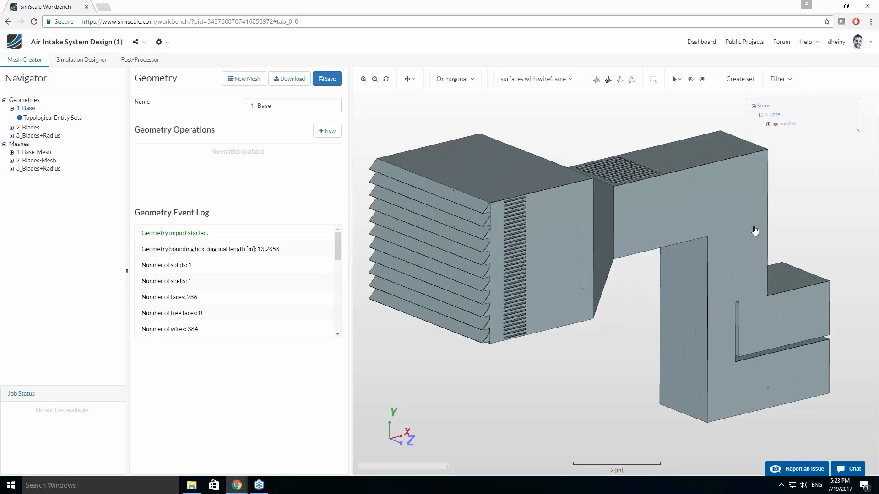
middle_click_drag(754, 231, 776, 241)
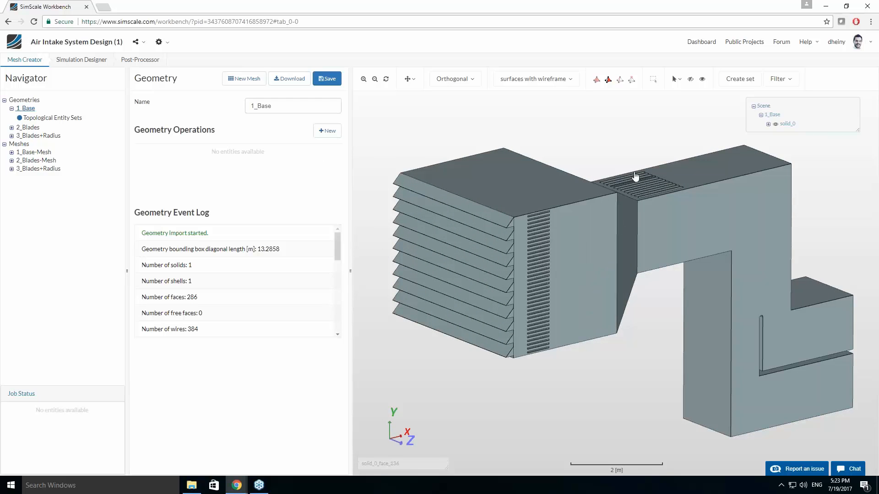
left_click_drag(636, 180, 635, 157)
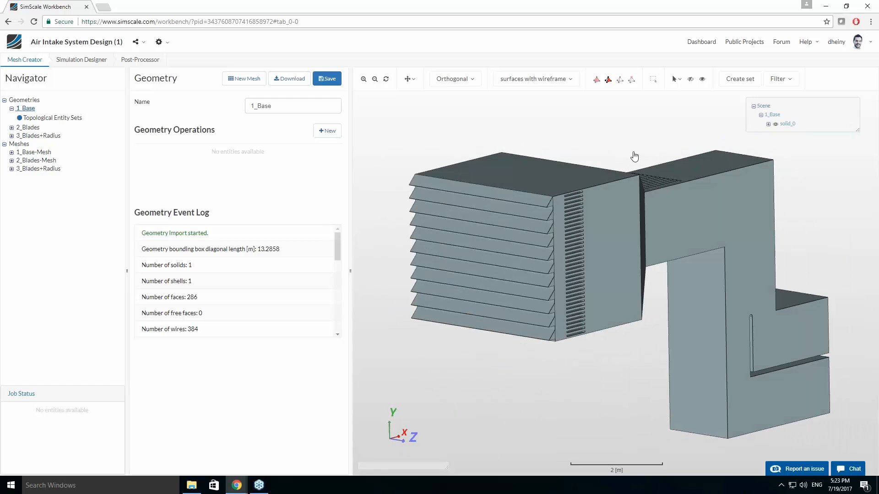
Display 1_Base-Mesh and zoom and orbit around the 6,223,348-node meshed duct.
left_click(12, 152)
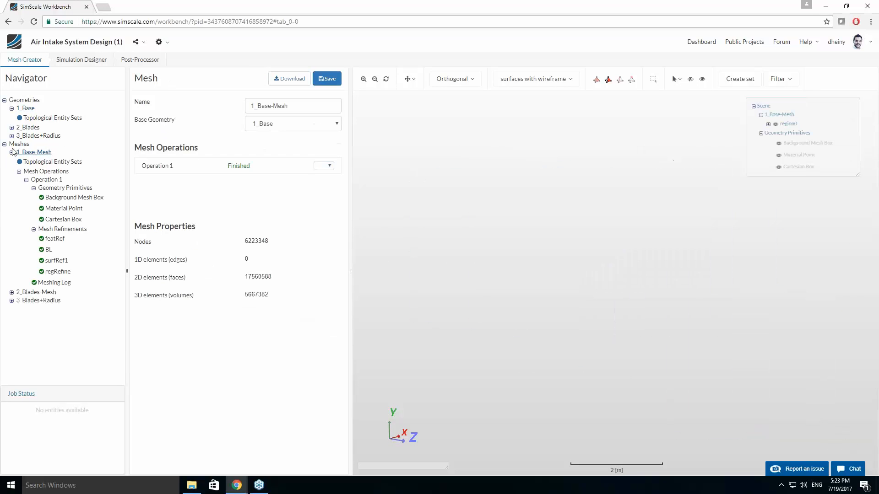
left_click(12, 153)
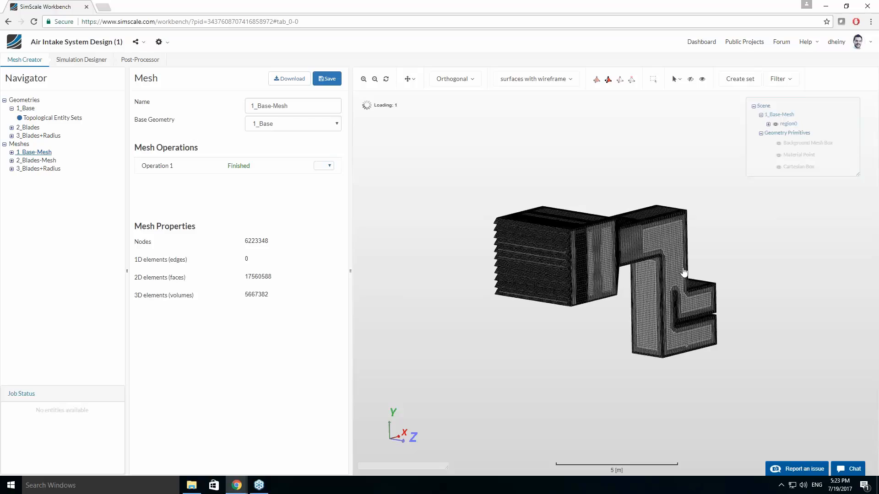
scroll(661, 234, "up", 5)
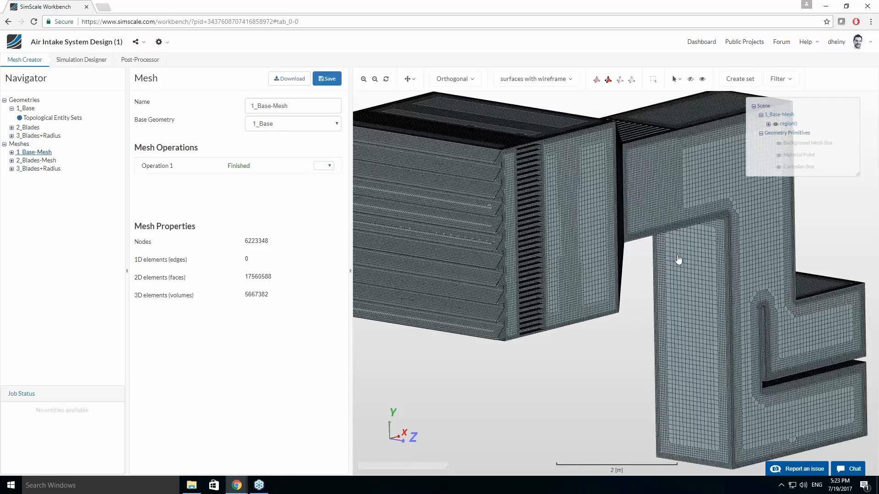
mouse_move(682, 284)
left_mouse_down()
mouse_move(696, 265)
mouse_move(672, 274)
mouse_move(674, 290)
mouse_move(653, 265)
mouse_move(591, 253)
mouse_move(559, 287)
mouse_move(561, 343)
mouse_move(581, 249)
mouse_move(693, 287)
left_mouse_up()
scroll(691, 255, "down", 4)
mouse_move(691, 255)
left_mouse_down()
mouse_move(671, 255)
mouse_move(688, 257)
left_mouse_up()
Show 1_Base's Analysis Type: steady incompressible flow, k-omega SST, SIMPLE solver.
left_click(77, 61)
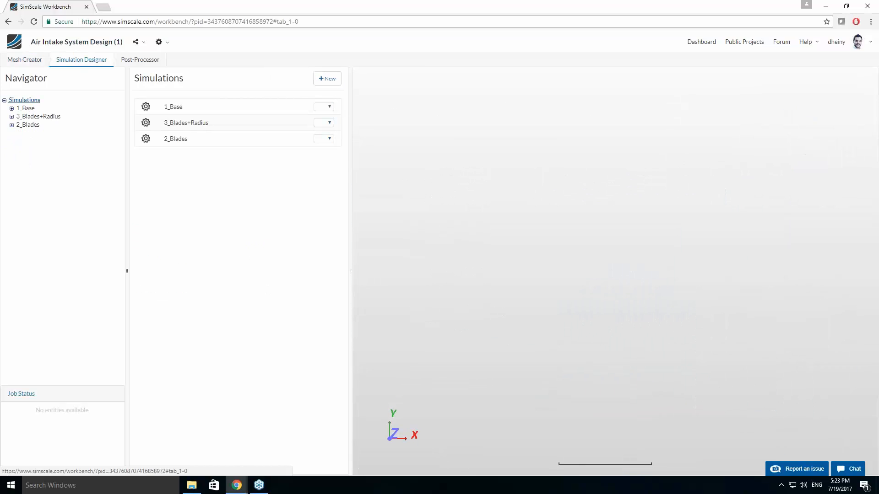
left_click(11, 108)
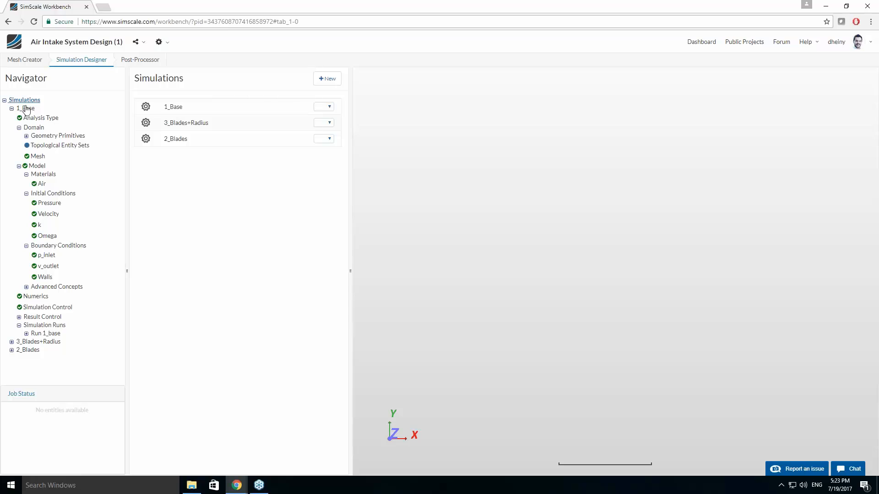
left_click(33, 119)
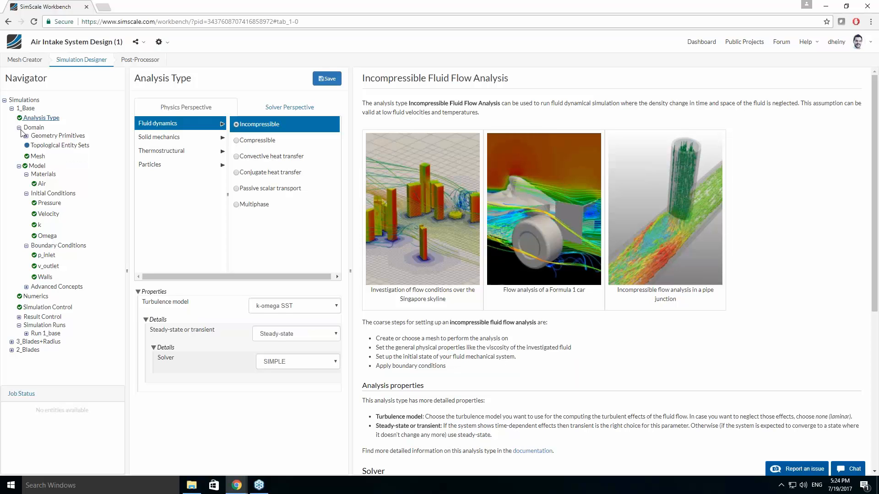
Show the 1_Base Information page and re-expand its settings tree while the mesh loads.
left_click(12, 109)
left_click(12, 109)
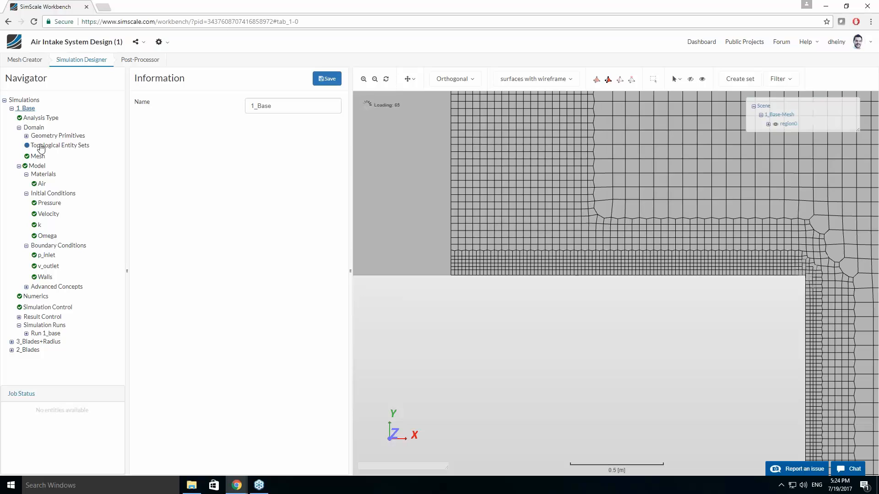
Open the Air material: Newtonian, viscosity 0.000015295 m²/s, density 1.1965 kg/m³.
left_click(41, 183)
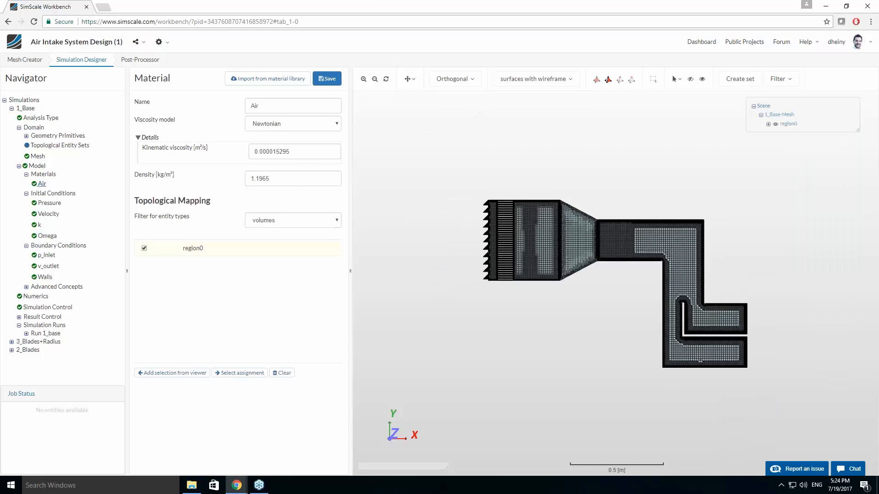
scroll(501, 222, "up", 4)
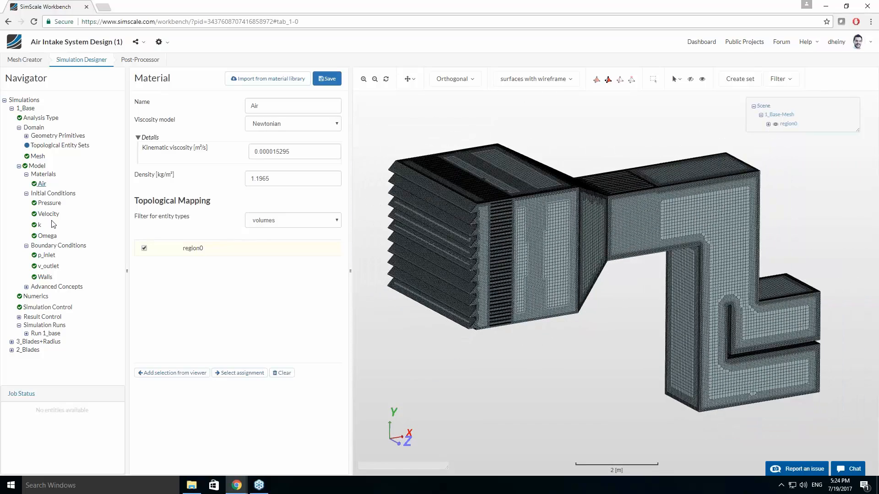
Open the p_inlet pressure inlet (0 Pa gauge total pressure) and render the model as plain surfaces.
left_click(50, 256)
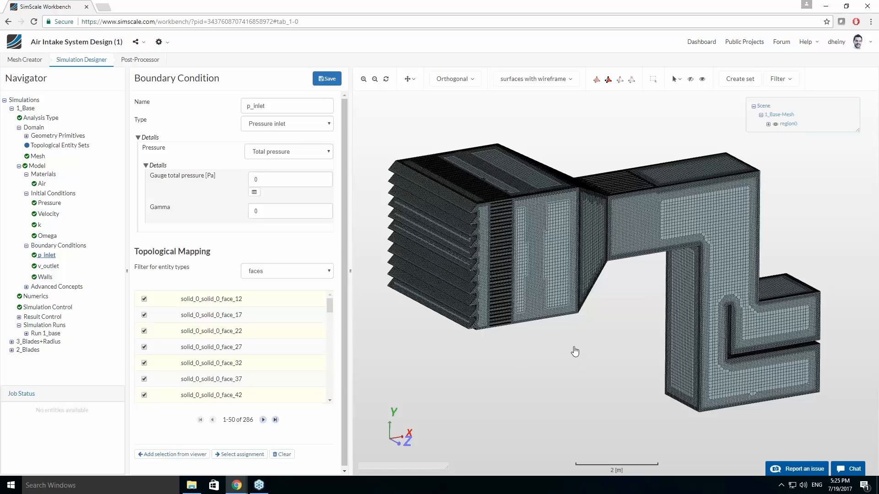
mouse_move(574, 351)
left_mouse_down()
mouse_move(522, 325)
mouse_move(575, 330)
mouse_move(584, 340)
left_mouse_up()
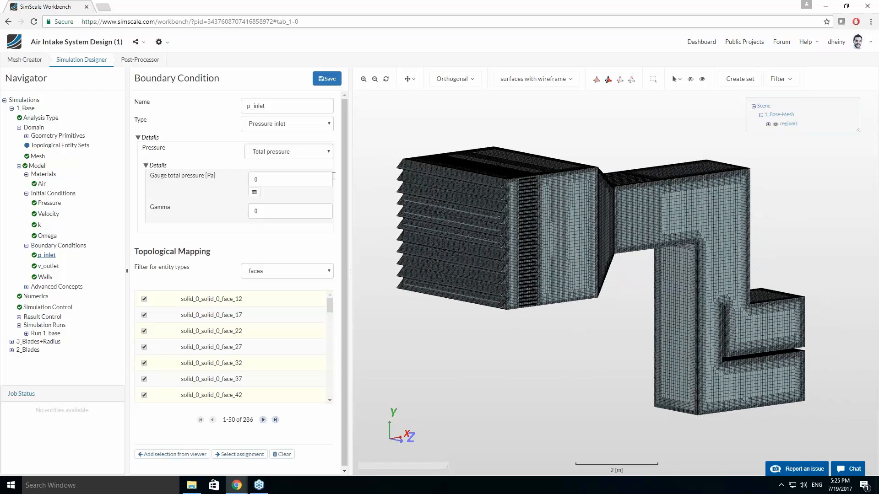
left_click(545, 79)
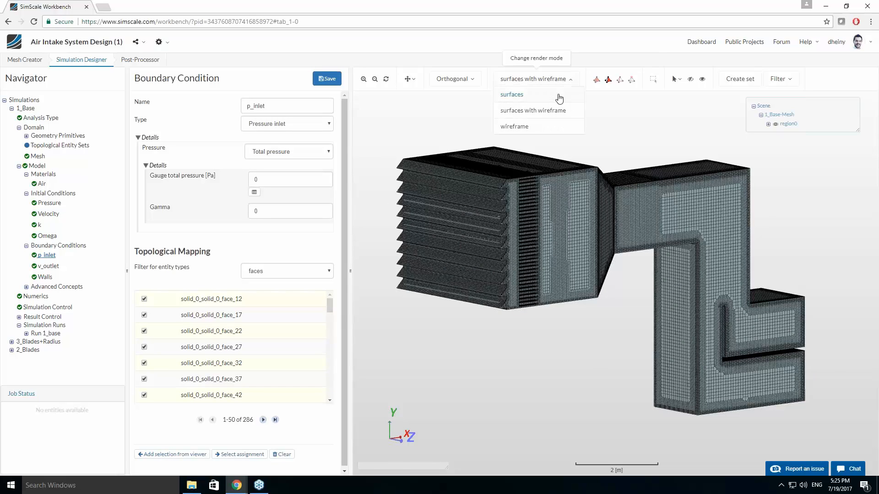
left_click(553, 97)
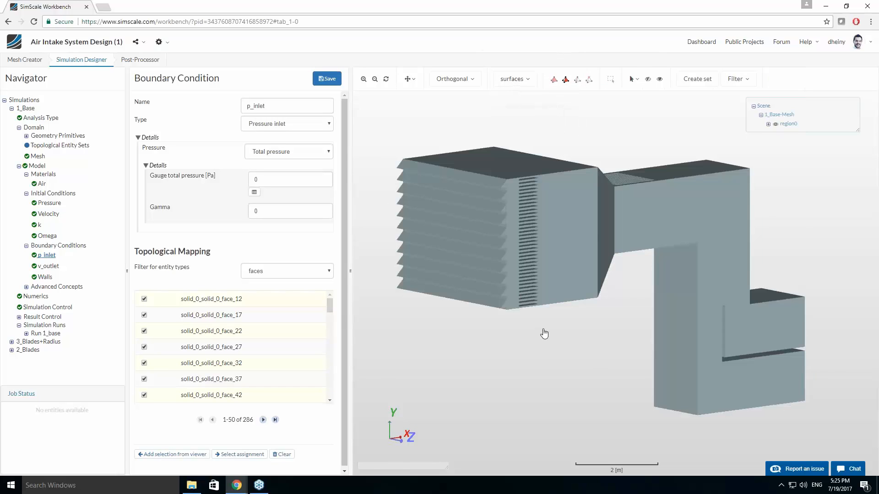
Highlight p_inlet's assigned faces and orbit the duct to inspect the red inlet faces.
left_click_drag(546, 333, 499, 279)
left_click(239, 454)
left_click_drag(612, 321, 721, 146)
scroll(718, 188, "up", 5)
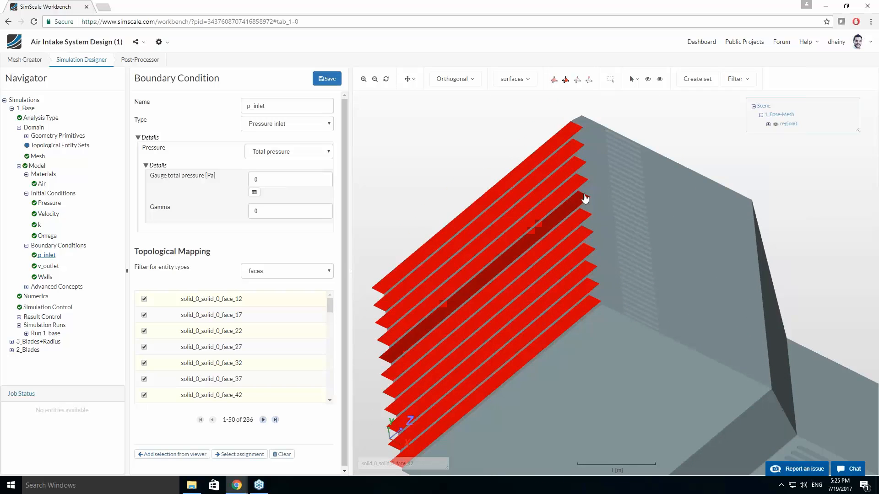
scroll(799, 286, "down", 3)
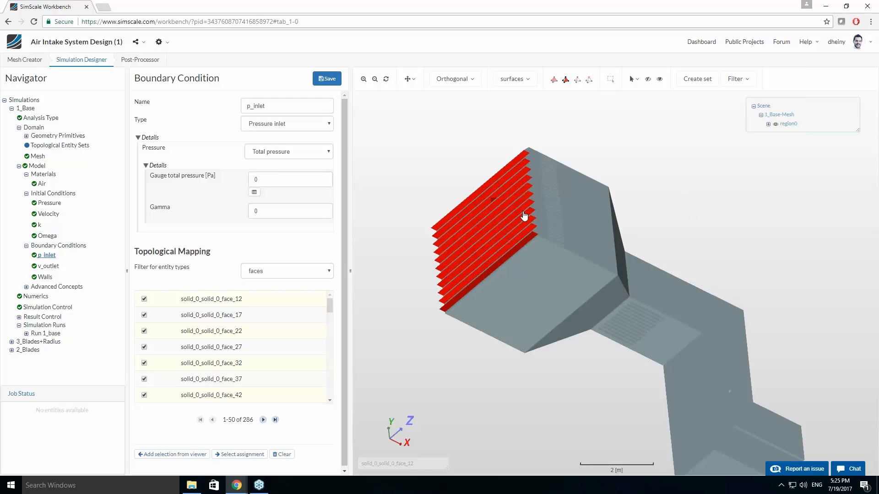
scroll(742, 202, "down", 3)
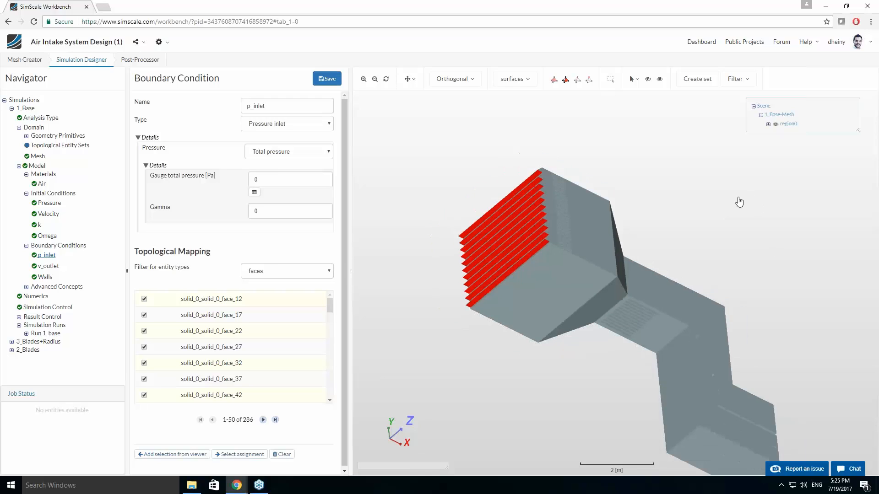
left_click_drag(719, 230, 612, 226)
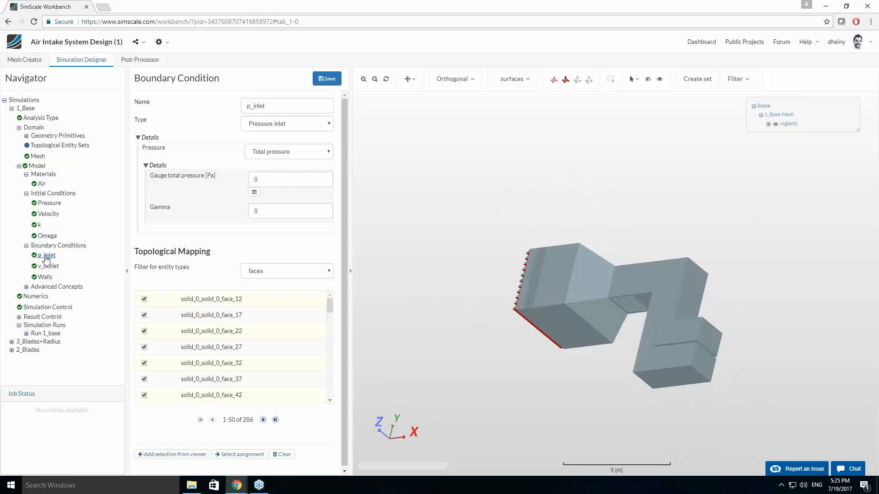
Open the v_outlet condition (6 m/s in x) and highlight its two outlet faces.
left_click(48, 266)
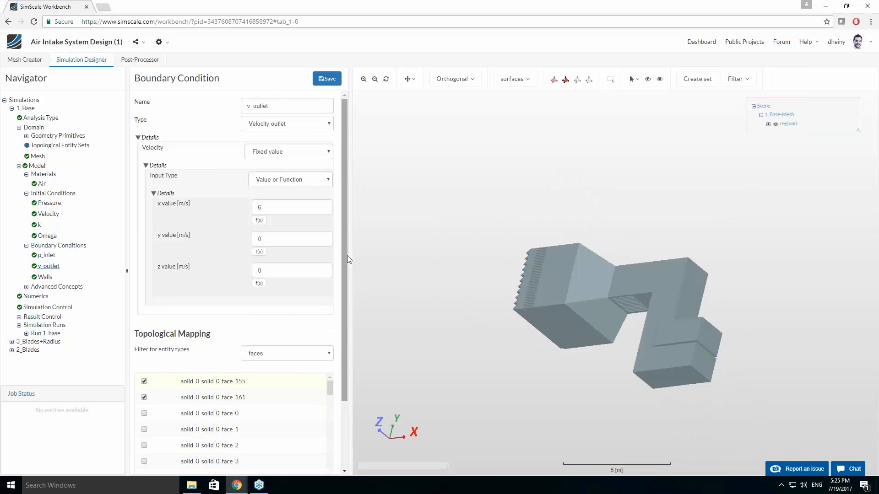
scroll(343, 320, "down", 2)
left_click(239, 453)
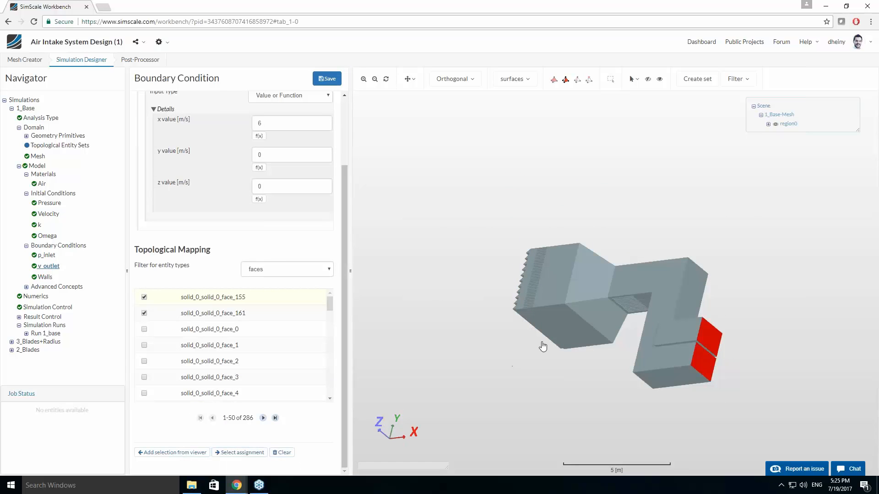
mouse_move(614, 367)
left_mouse_down()
mouse_move(611, 384)
mouse_move(619, 358)
left_mouse_up()
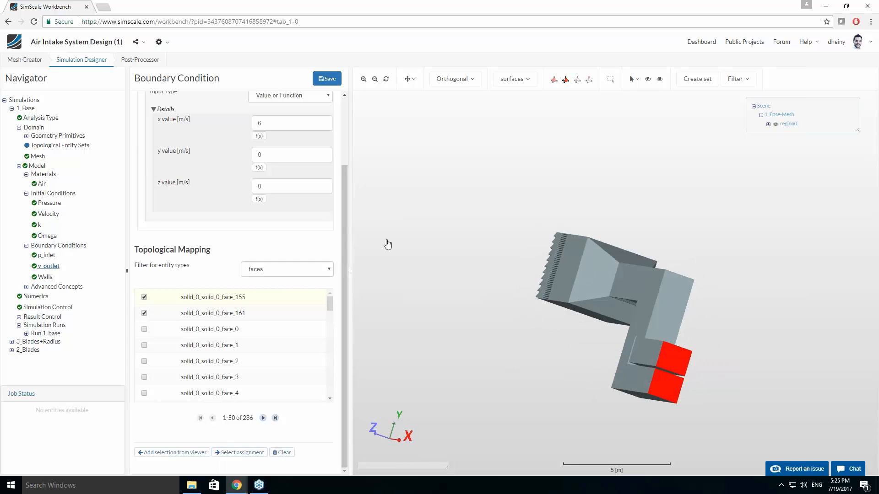
Orbit and zoom the duct to inspect the red outlet faces, then bring up Walls.
scroll(338, 183, "up", 2)
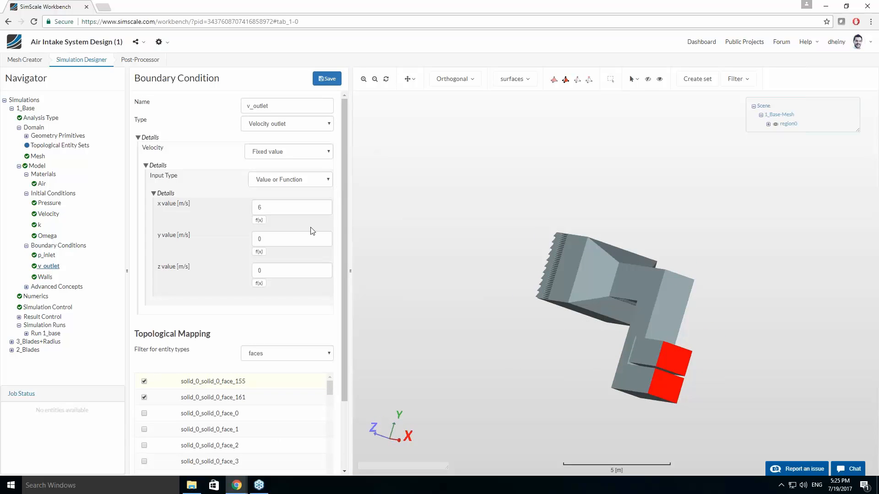
left_click_drag(560, 248, 496, 218)
scroll(534, 288, "up", 4)
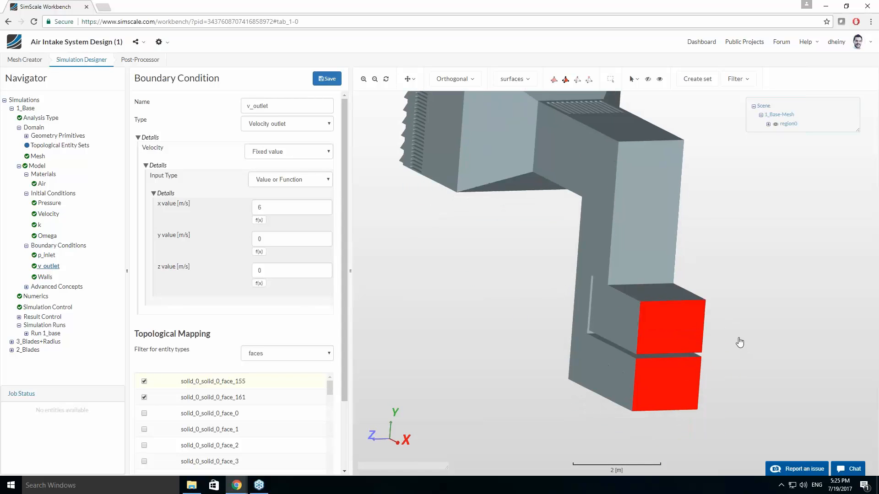
left_click_drag(740, 342, 768, 338)
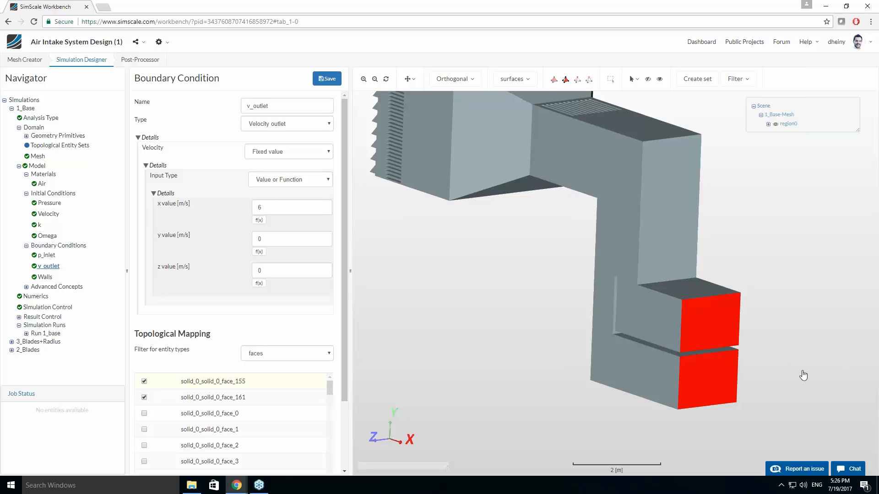
scroll(766, 299, "down", 3)
left_click_drag(764, 268, 778, 284)
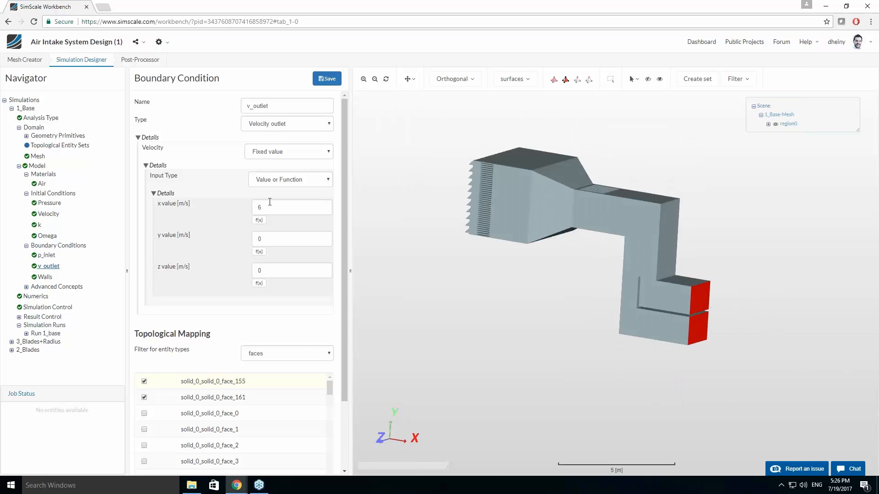
left_click(45, 277)
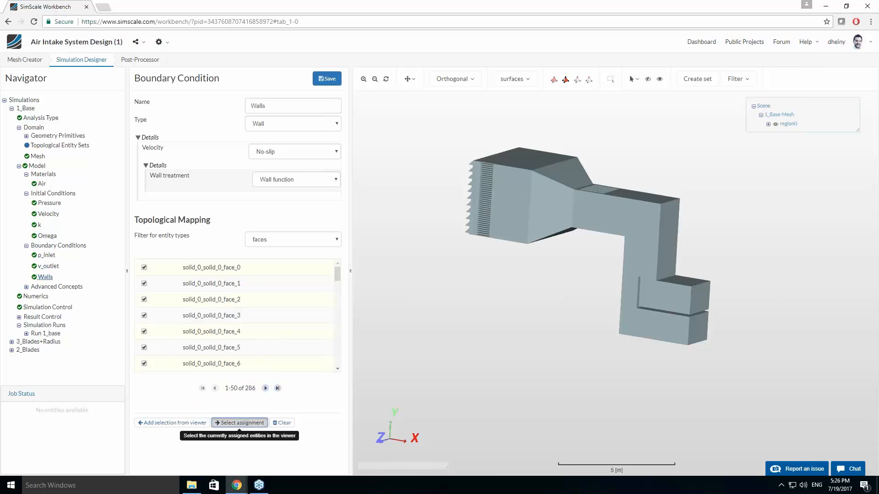
Highlight all duct wall faces, then expand Result Control to show yPlus and AreaAvg outputs.
left_click(239, 423)
left_click_drag(530, 338, 549, 298)
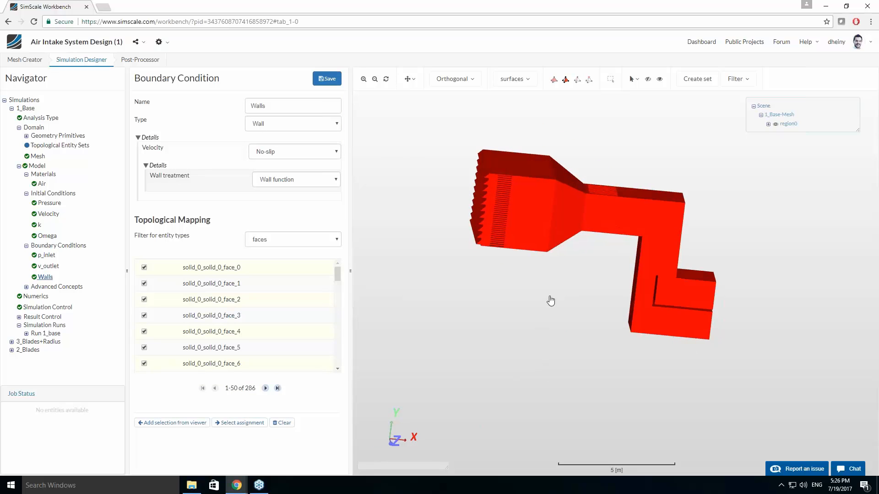
scroll(579, 341, "up", 3)
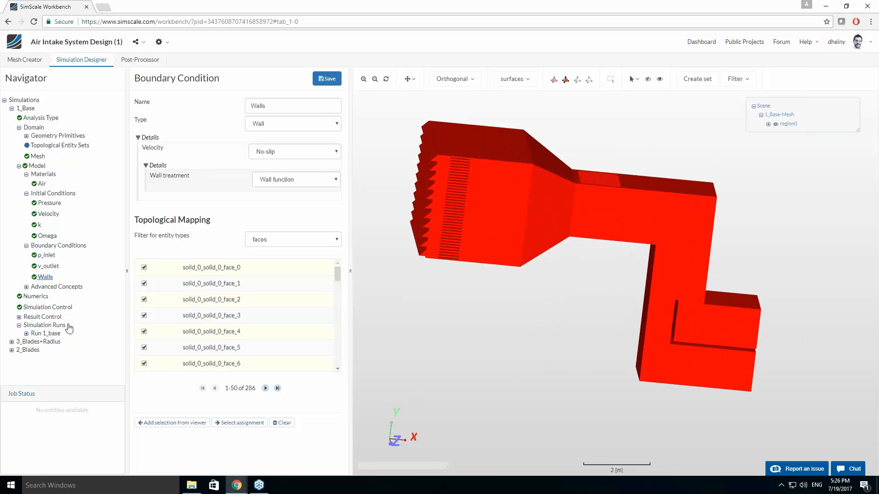
left_click(20, 316)
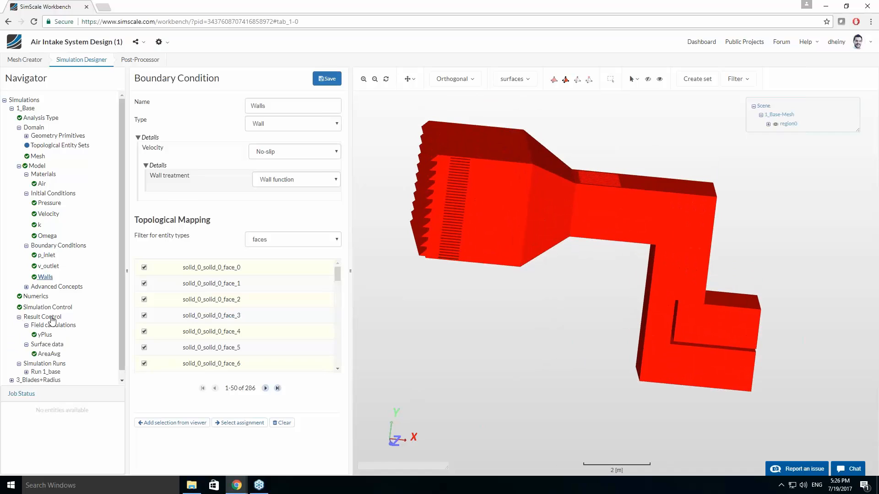
left_click(46, 307)
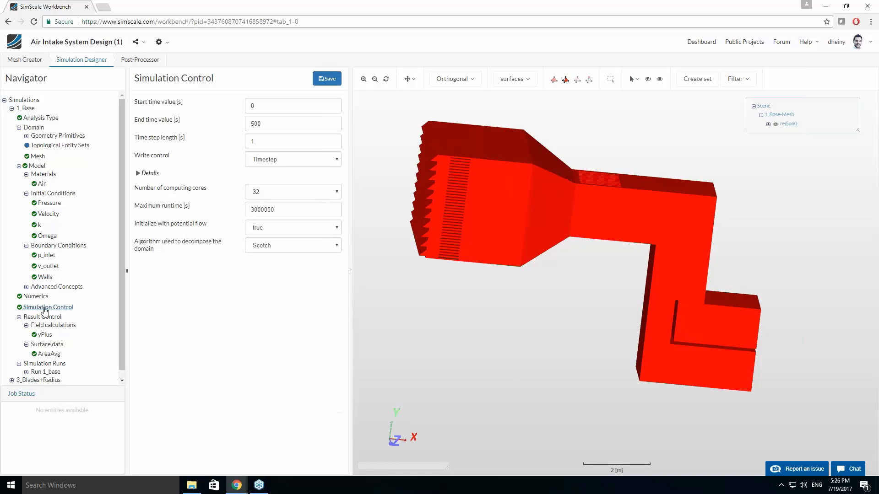
Confirm Simulation Control keeps 32 computing cores and orbit the duct to view its inlet side.
left_click(288, 196)
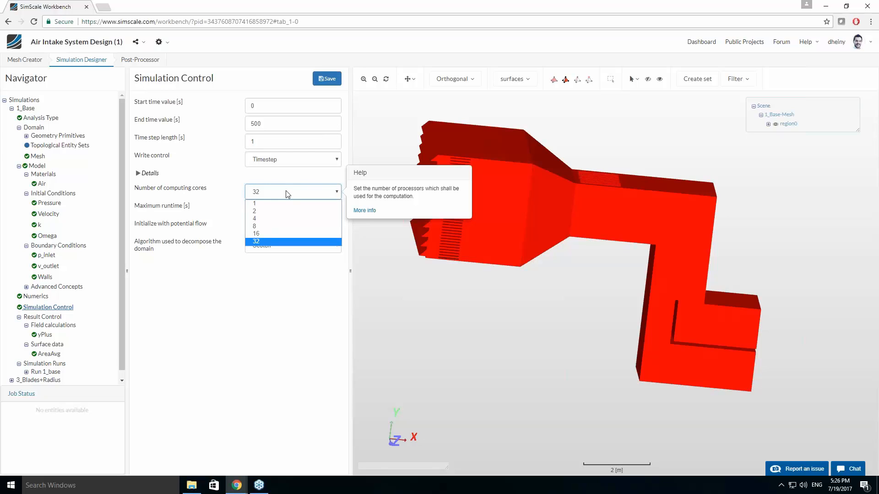
left_click(286, 194)
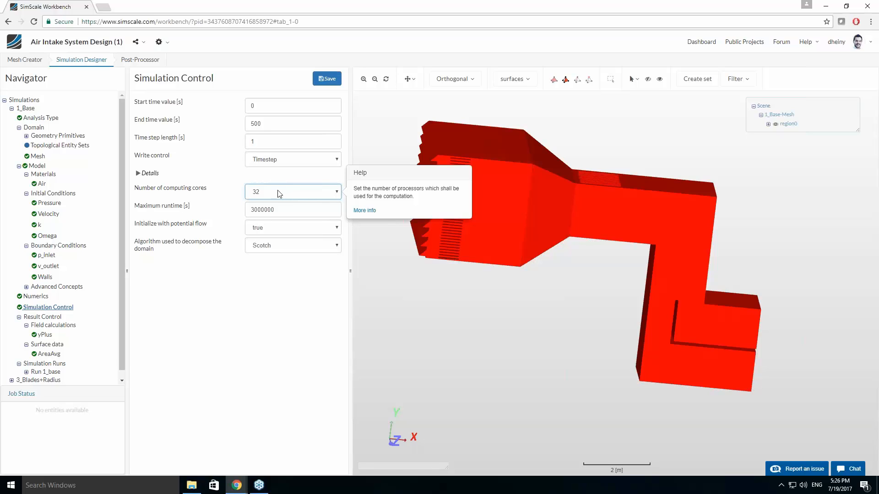
left_click(270, 307)
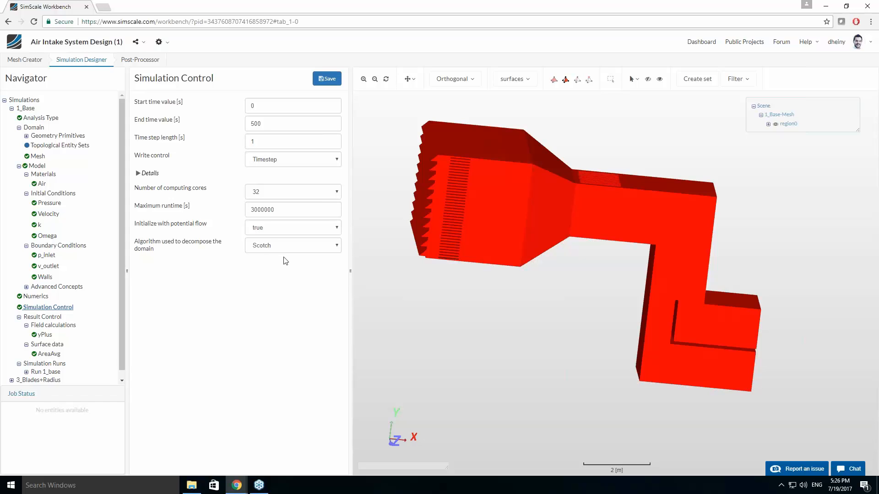
mouse_move(555, 336)
left_mouse_down()
mouse_move(598, 308)
mouse_move(582, 355)
mouse_move(559, 340)
left_mouse_up()
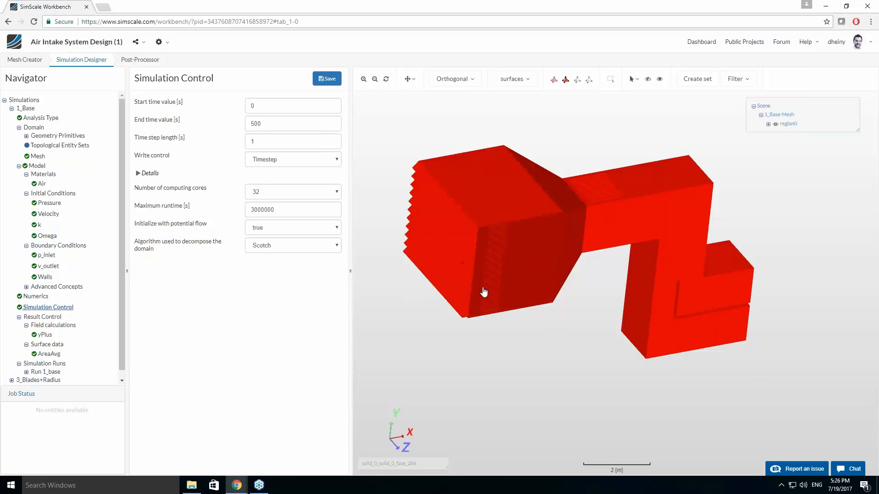
left_click_drag(549, 334, 584, 328)
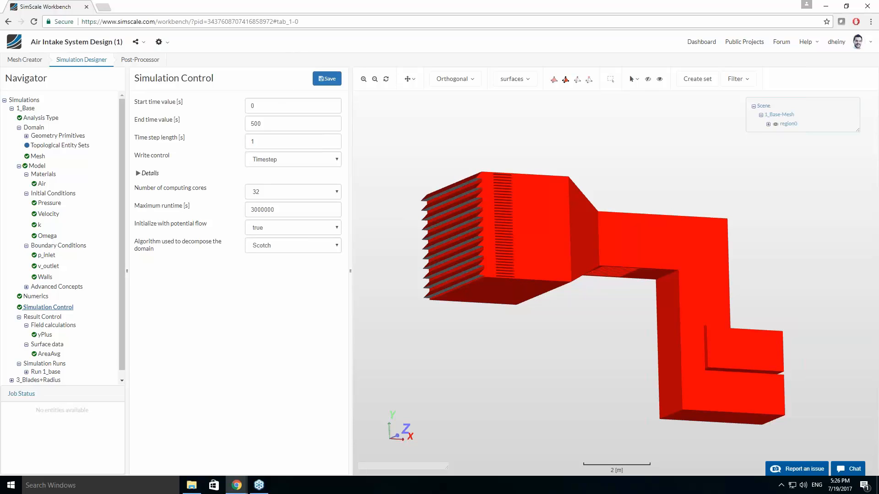
Switch from SimScale to the Google Slides deck showing the Live Demo slide.
key("alt+Tab")
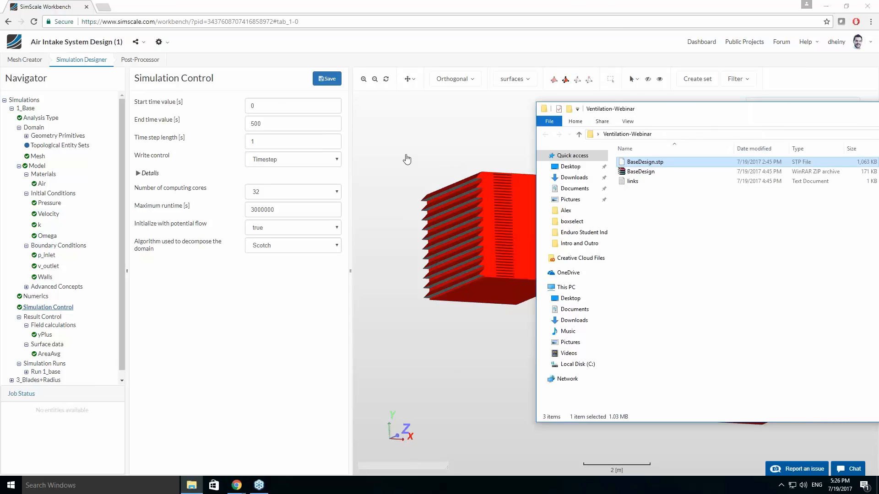
key("alt+Tab")
mouse_move(236, 485)
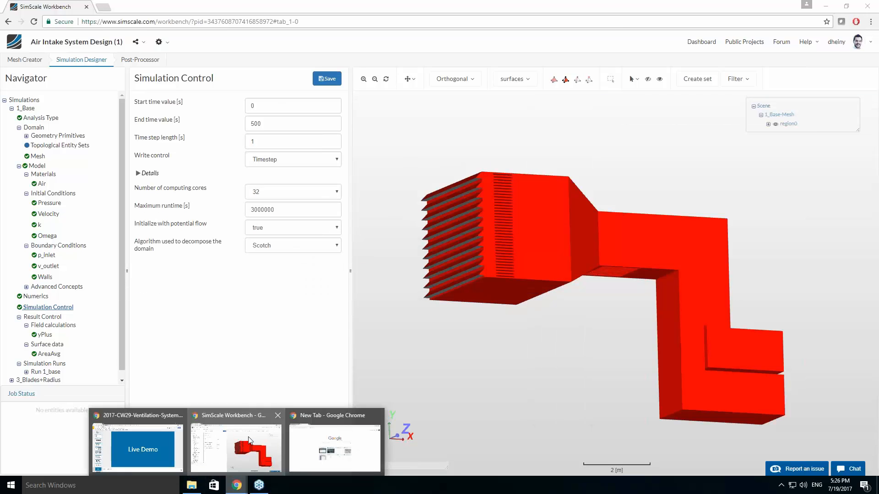
left_click(161, 443)
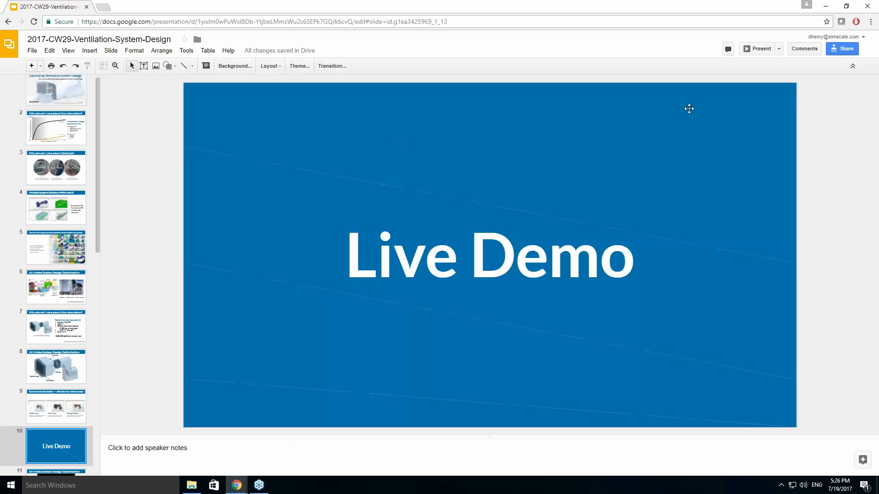
Present the deck full screen and advance to slide 11, Air Intake System Design Optimization.
left_click(756, 49)
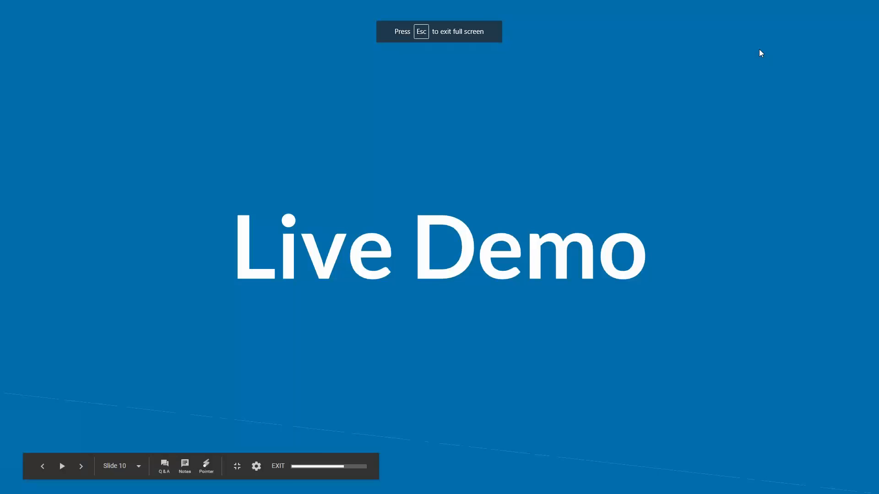
key("Right")
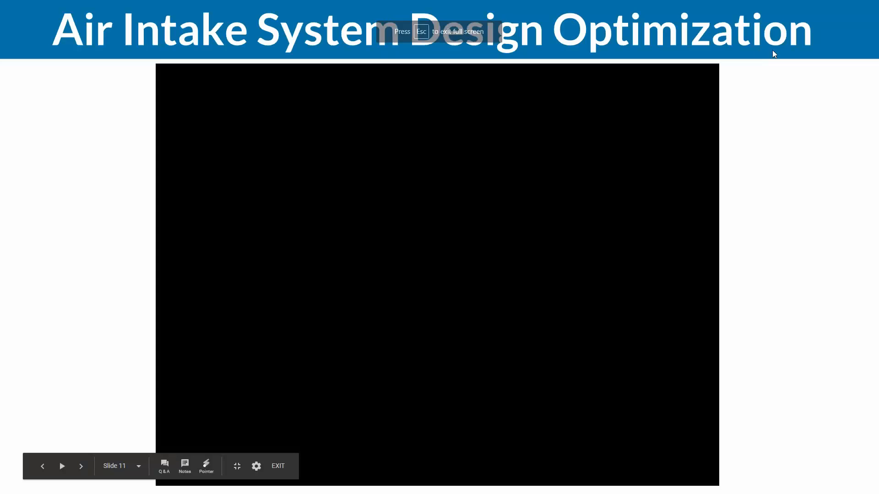